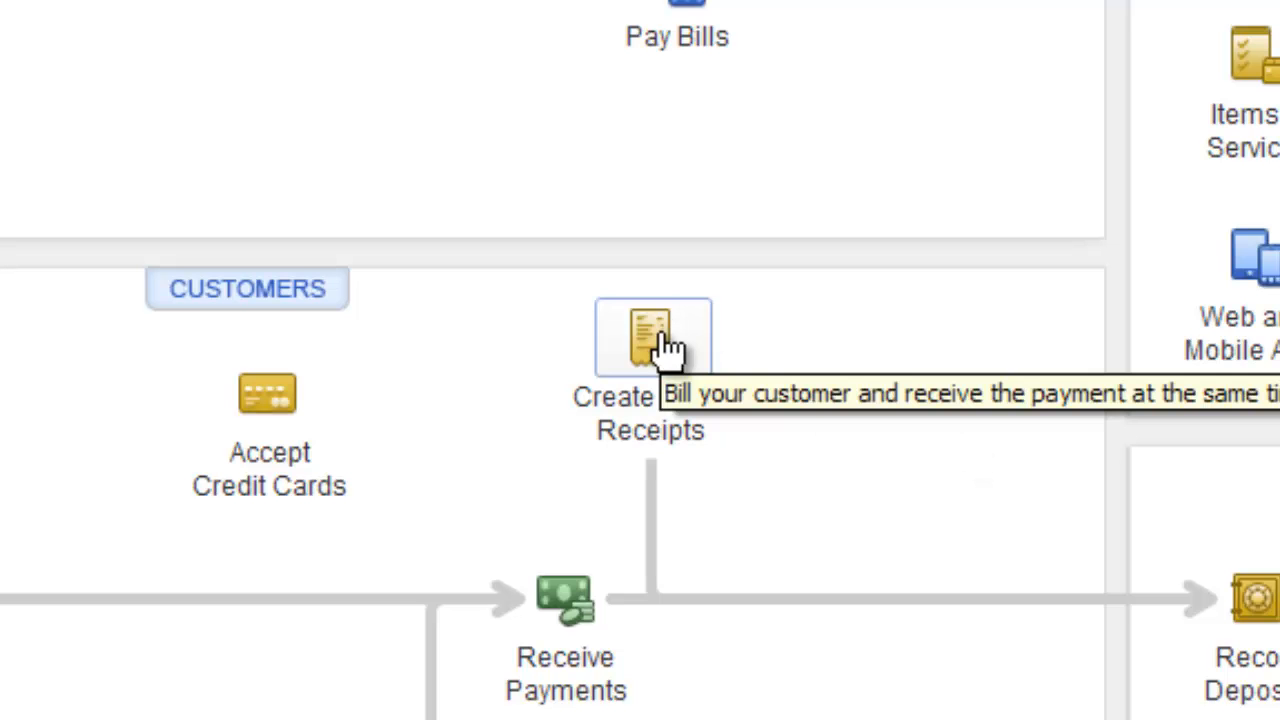
# Start a new sales receipt for XYZ Company and quickly add that company to the customer list
pyautogui.click(648, 343)
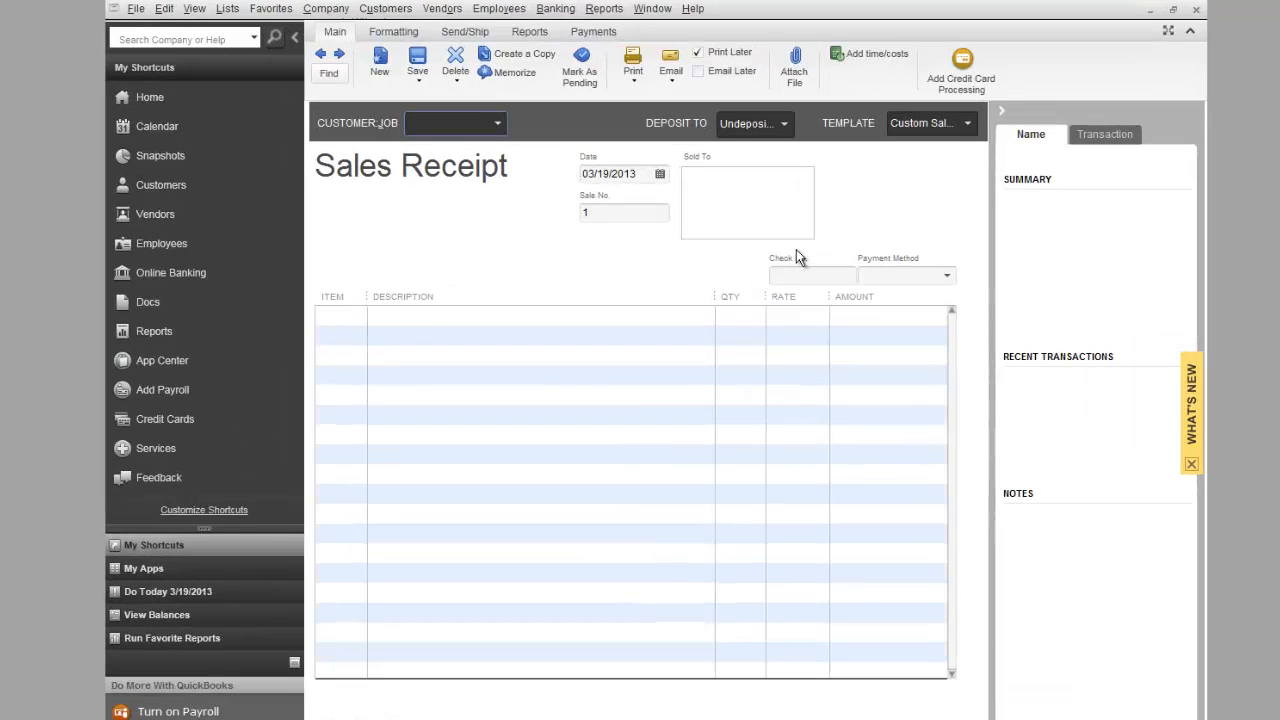
pyautogui.write('XY')
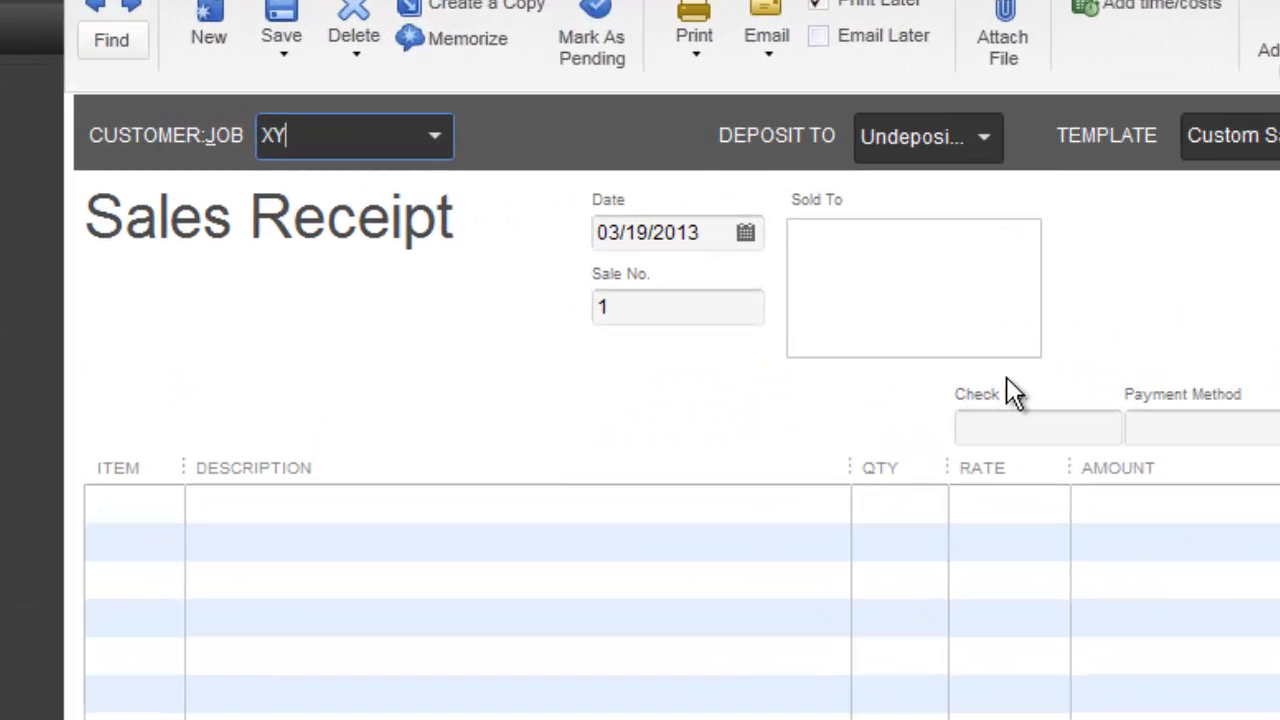
pyautogui.write('Z Coma')
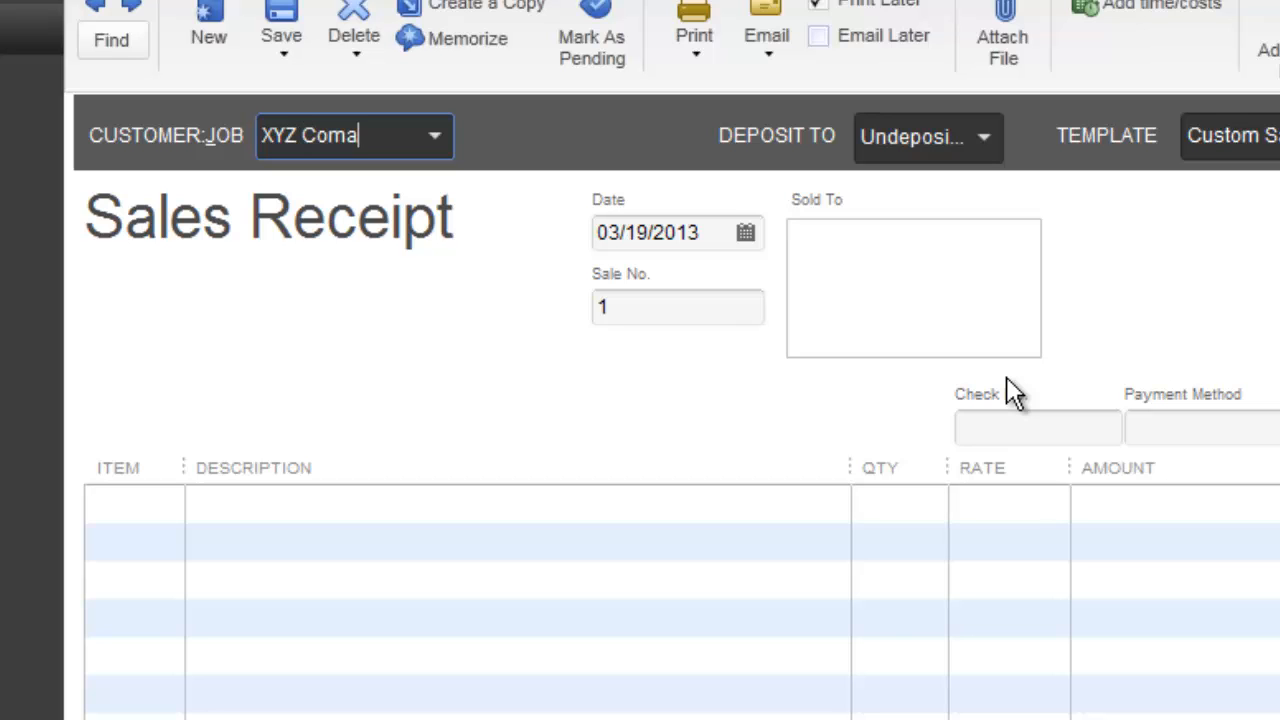
pyautogui.press('BackSpace')
pyautogui.write('pany')
pyautogui.press('Tab')
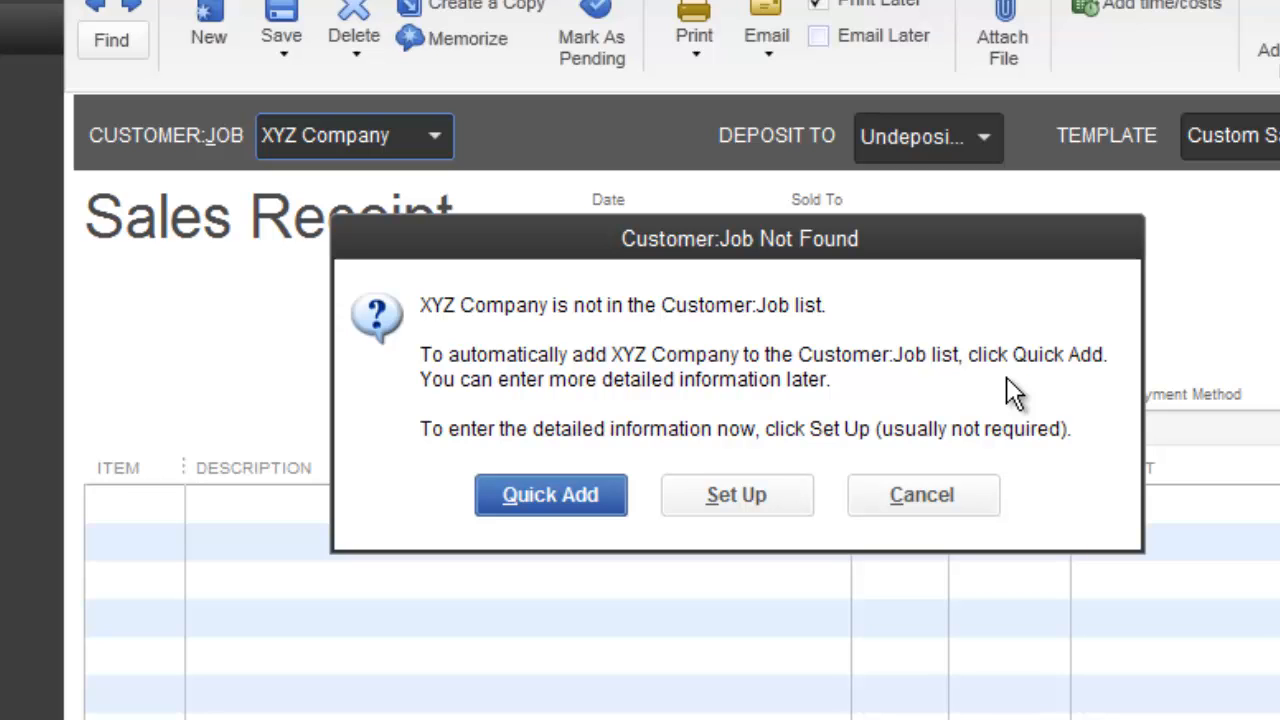
pyautogui.click(538, 502)
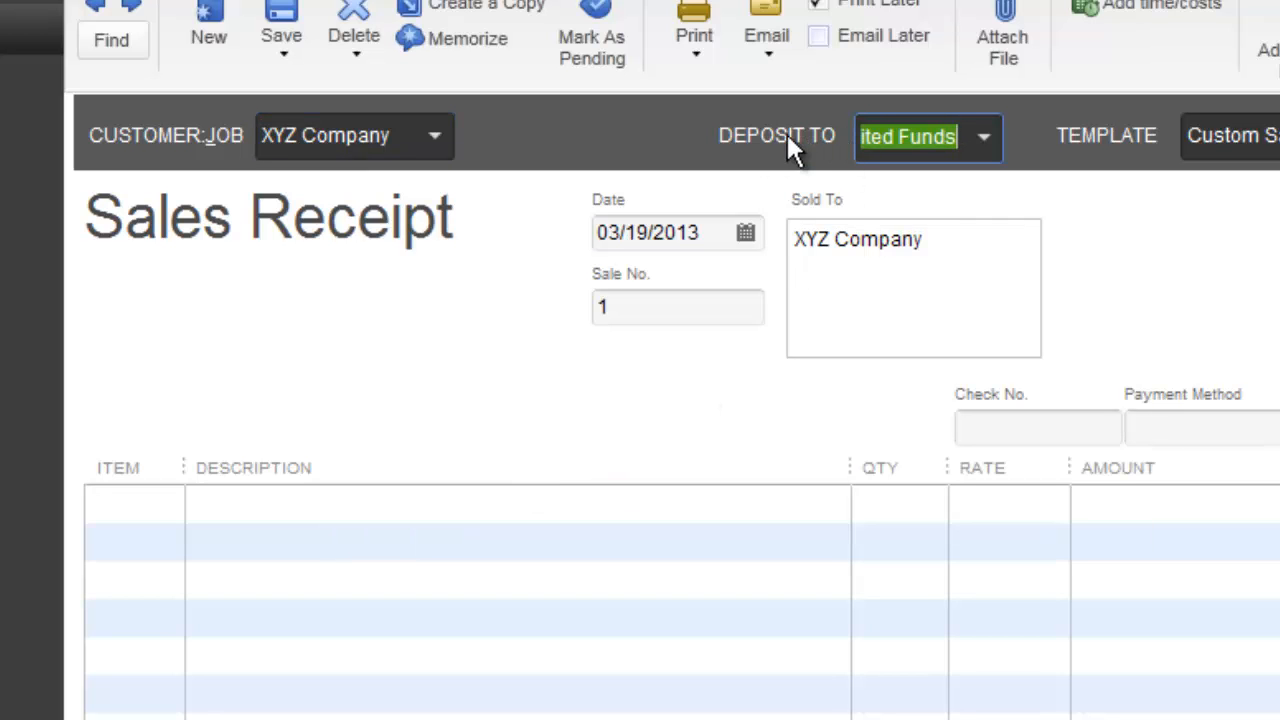
# Set the sales receipt to deposit to the bank account and check the available templates
pyautogui.click(986, 140)
pyautogui.click(918, 262)
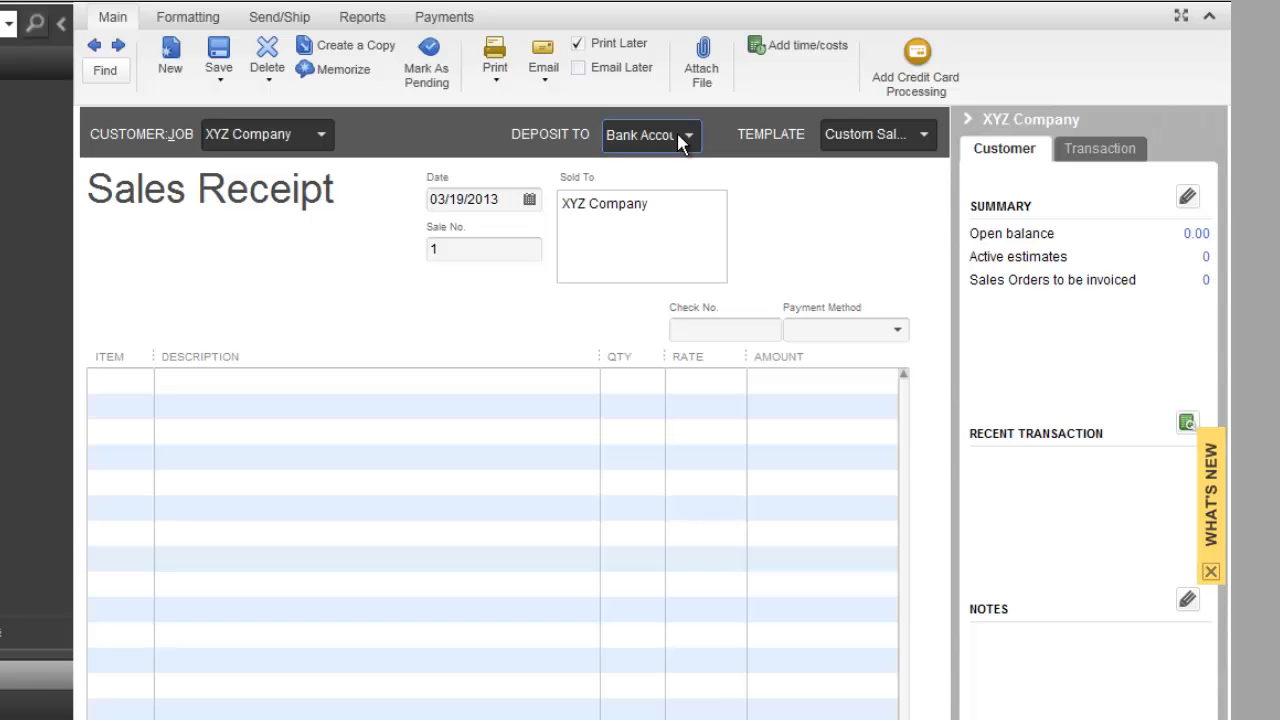
pyautogui.click(924, 137)
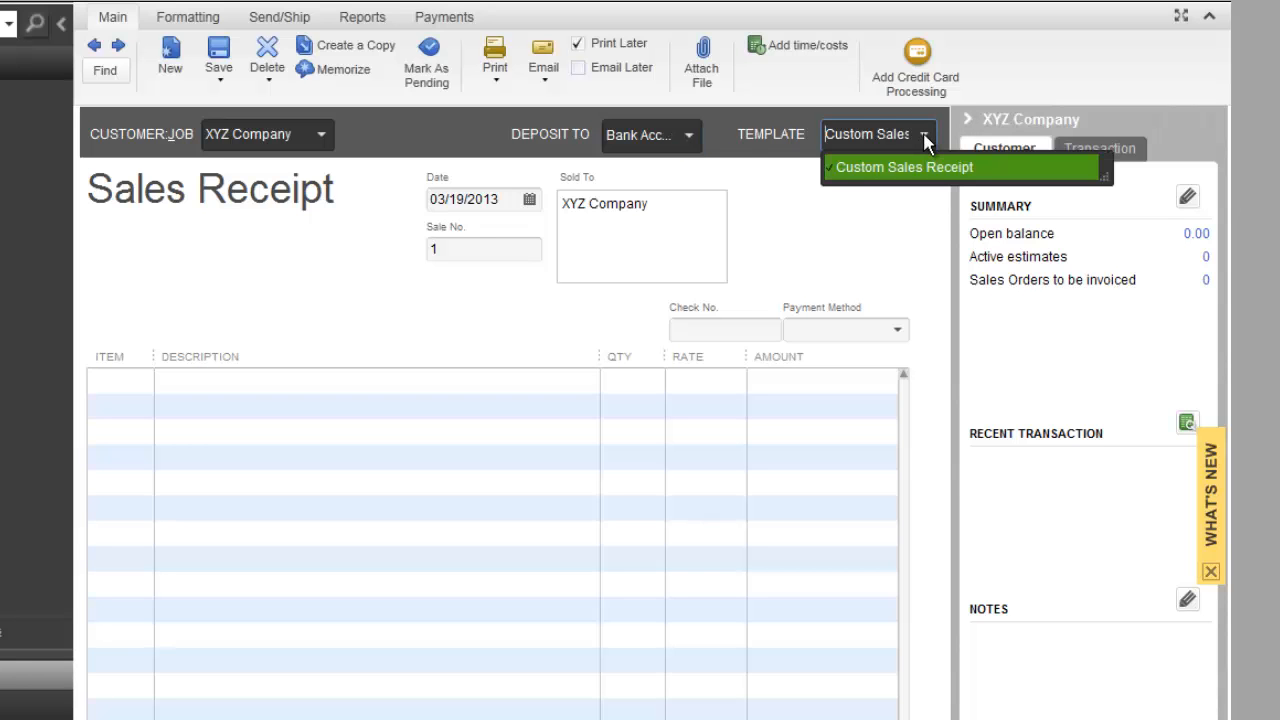
pyautogui.click(772, 200)
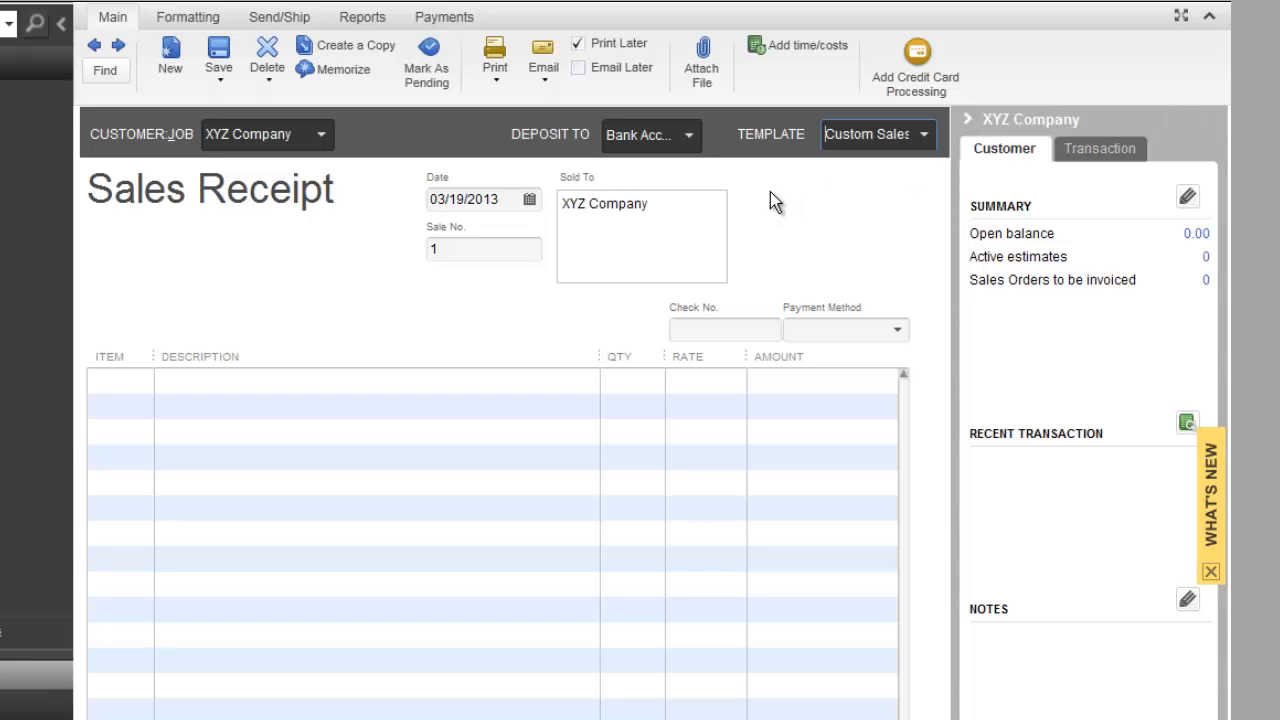
# Set the receipt's sale number to 5001
pyautogui.click(440, 248)
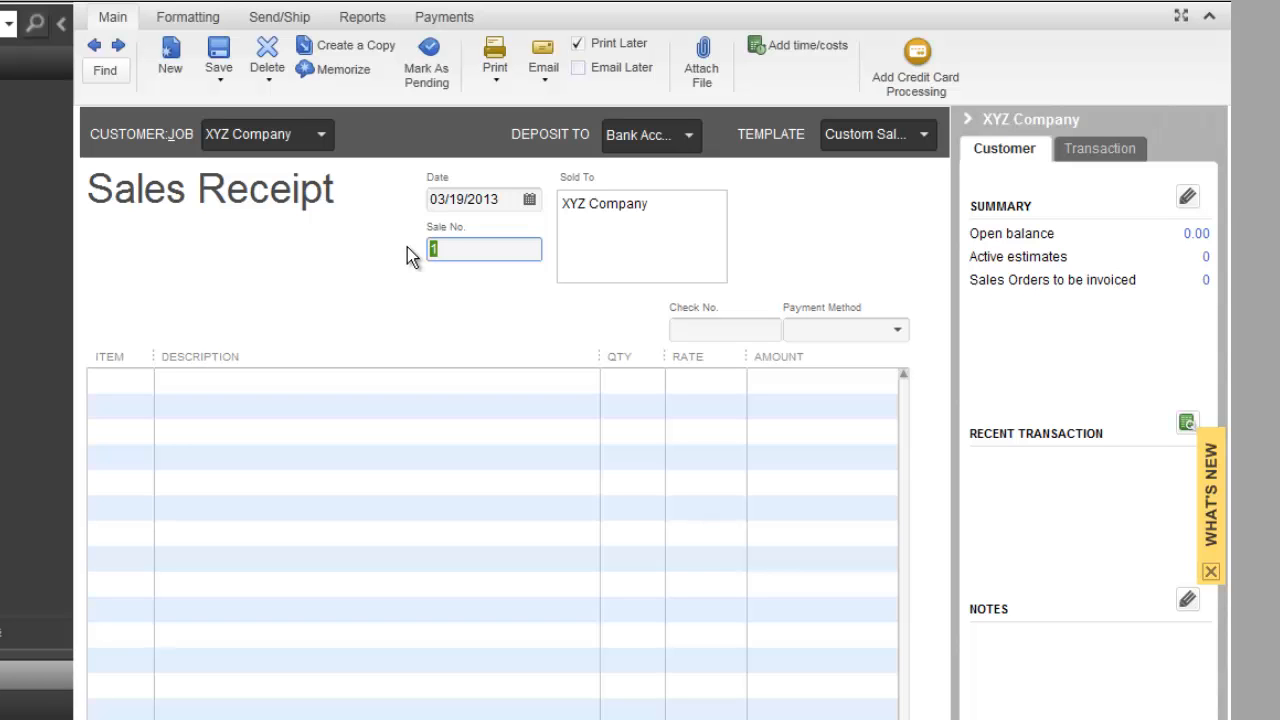
pyautogui.write('5001')
pyautogui.press('Tab')
# Enter the customer's street address, city, state and postal code below the company name in the Sold To block
pyautogui.press('Return')
pyautogui.write('45')
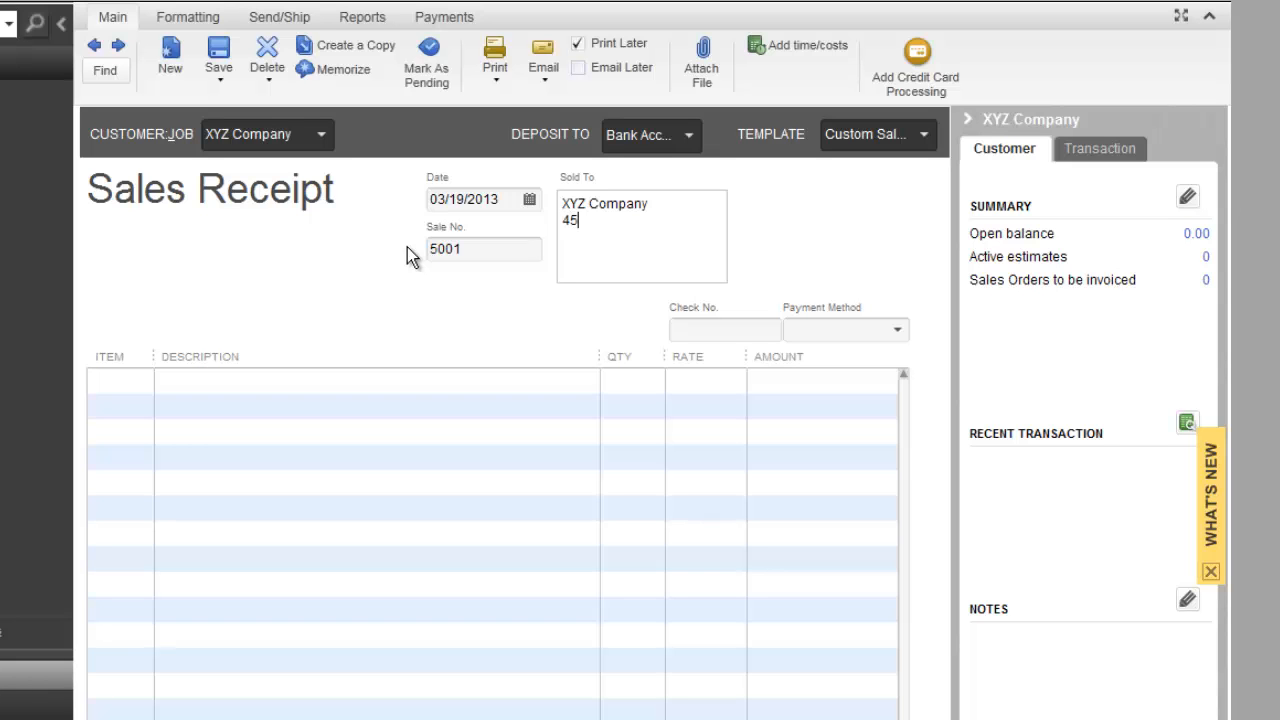
pyautogui.write('6 State ')
pyautogui.write('St. ')
pyautogui.write('Arli')
pyautogui.write('ngto')
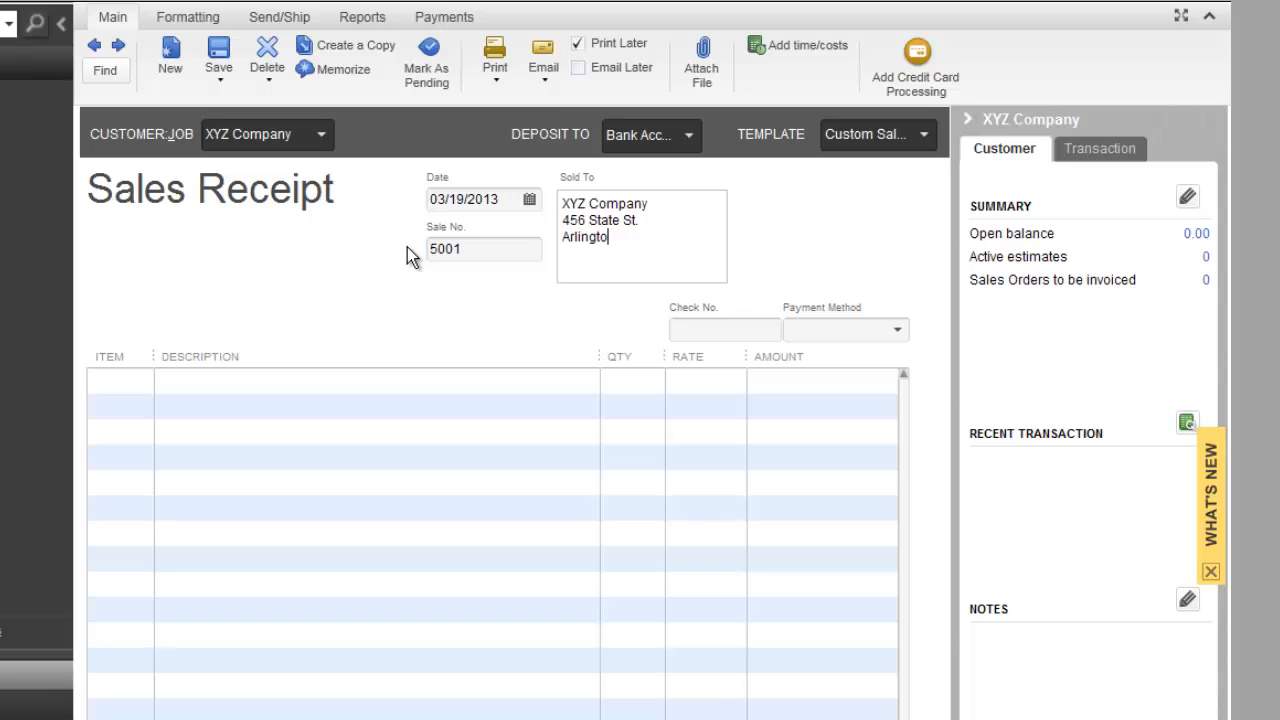
pyautogui.write('n, MA')
pyautogui.write('01102')
pyautogui.press('Tab')
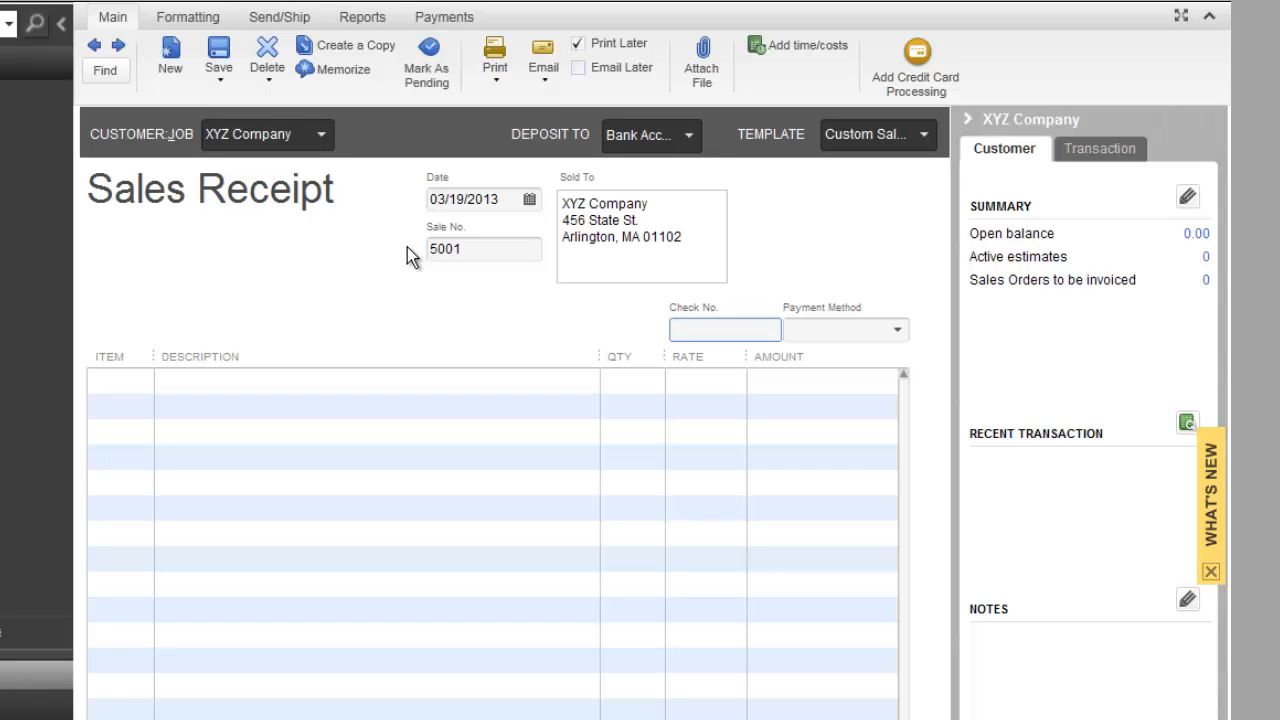
# Record check number 3652 and set the payment method to Check
pyautogui.write('3652')
pyautogui.press('Tab')
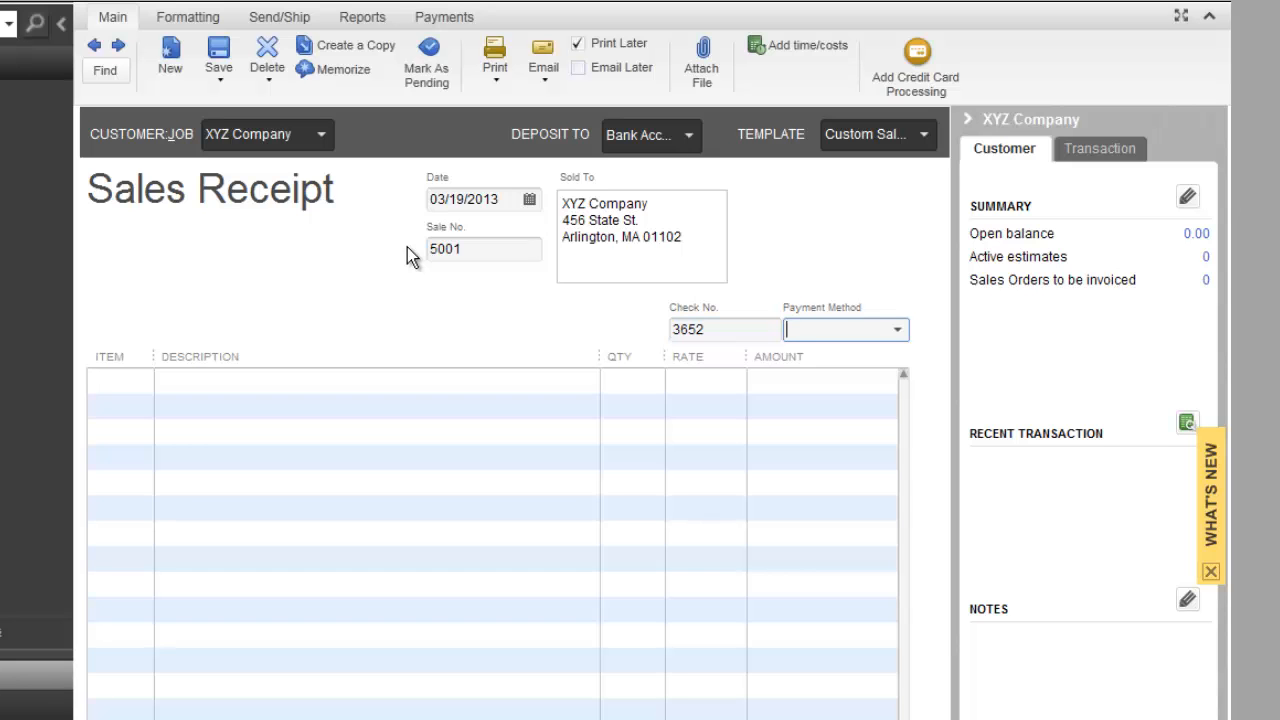
pyautogui.write('Check')
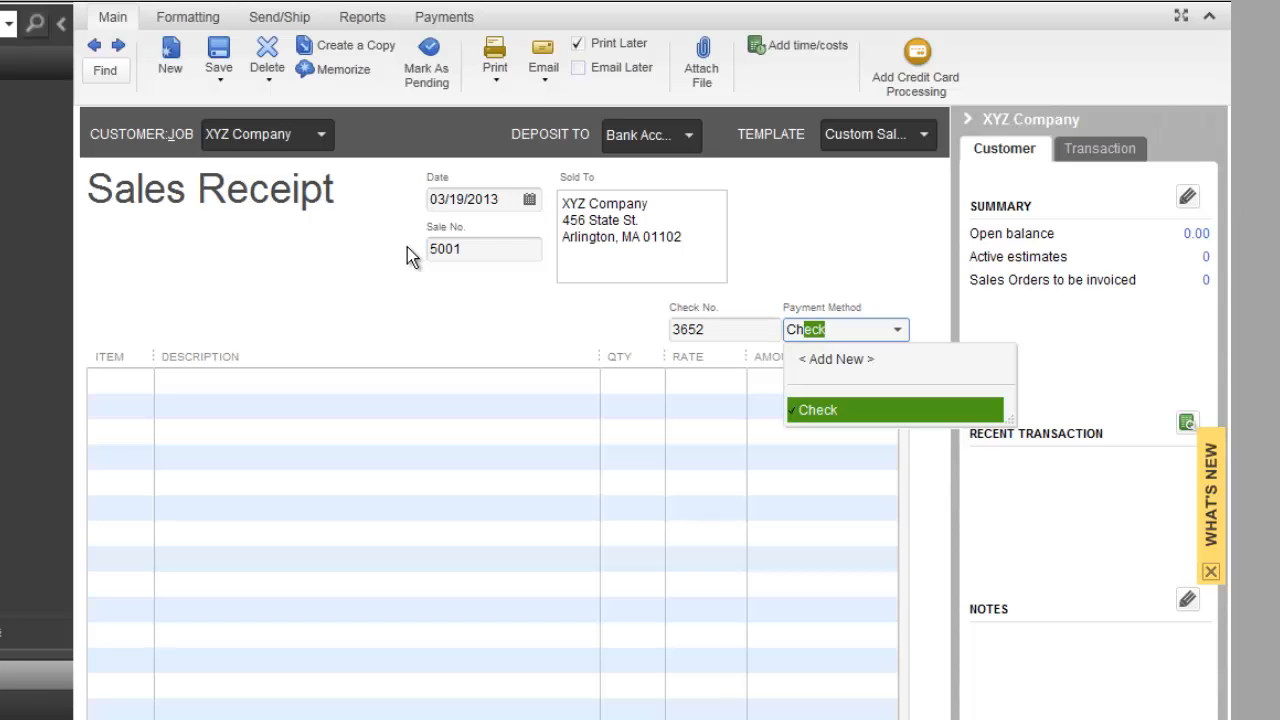
pyautogui.press('Tab')
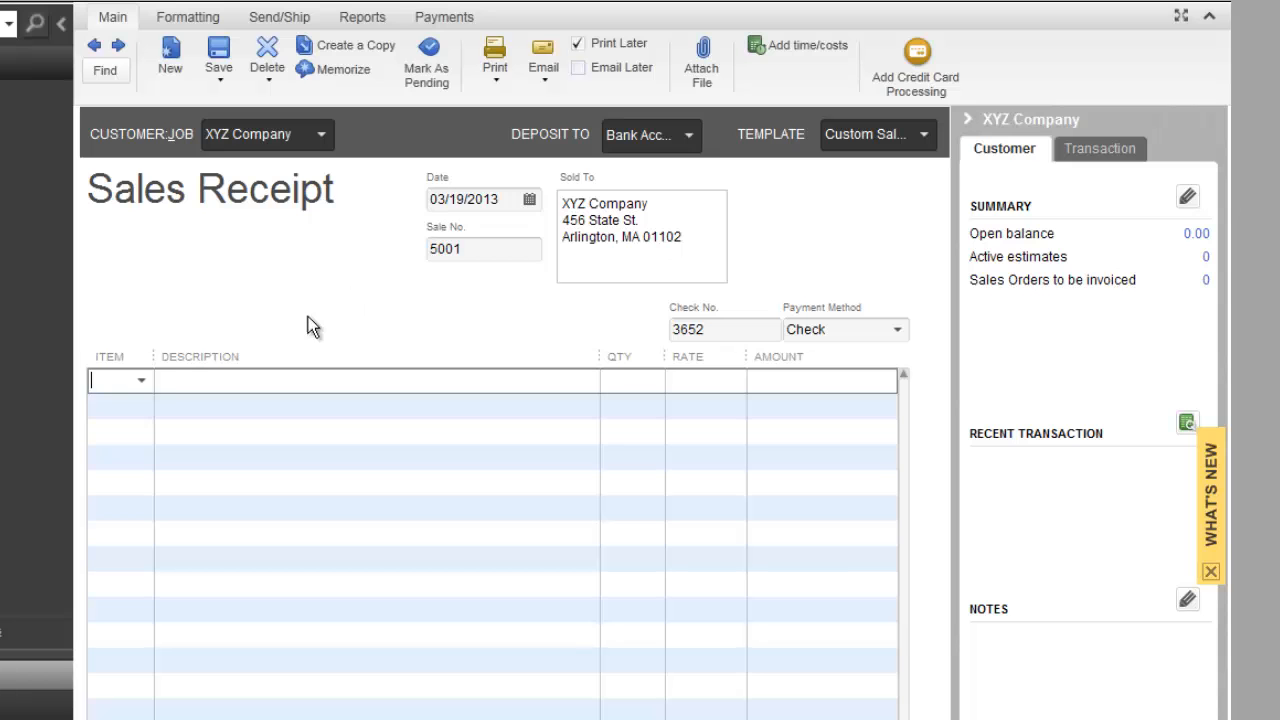
# Add the Vanilla Half Gallon item to the receipt's first line with a quantity of 3
pyautogui.click(142, 381)
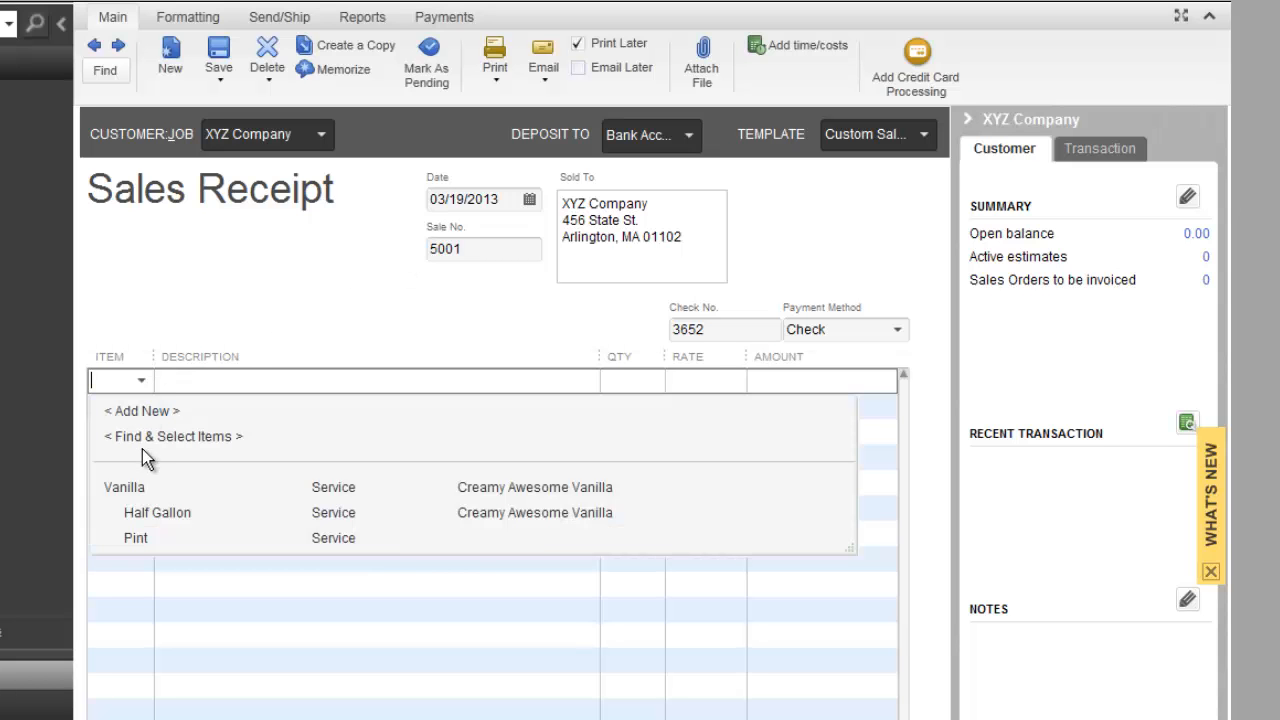
pyautogui.click(148, 525)
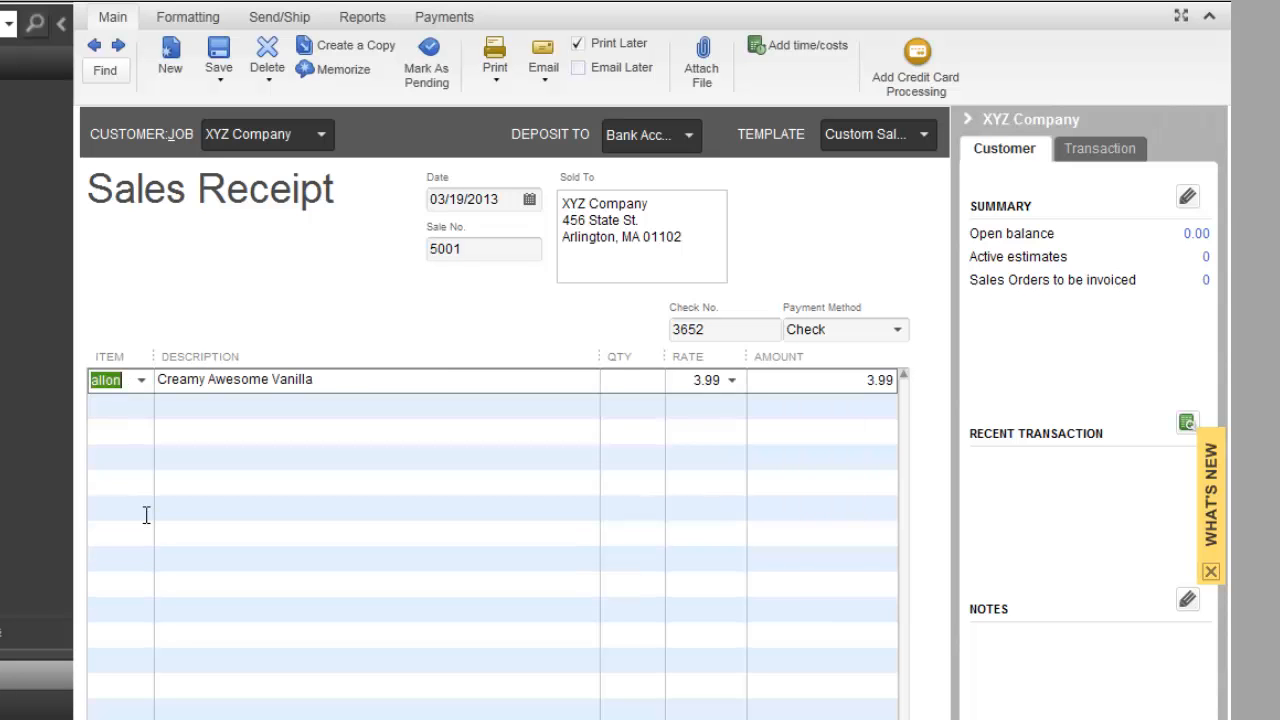
pyautogui.click(340, 380)
pyautogui.click(352, 384)
pyautogui.press('Tab')
pyautogui.write('3')
pyautogui.press('Tab')
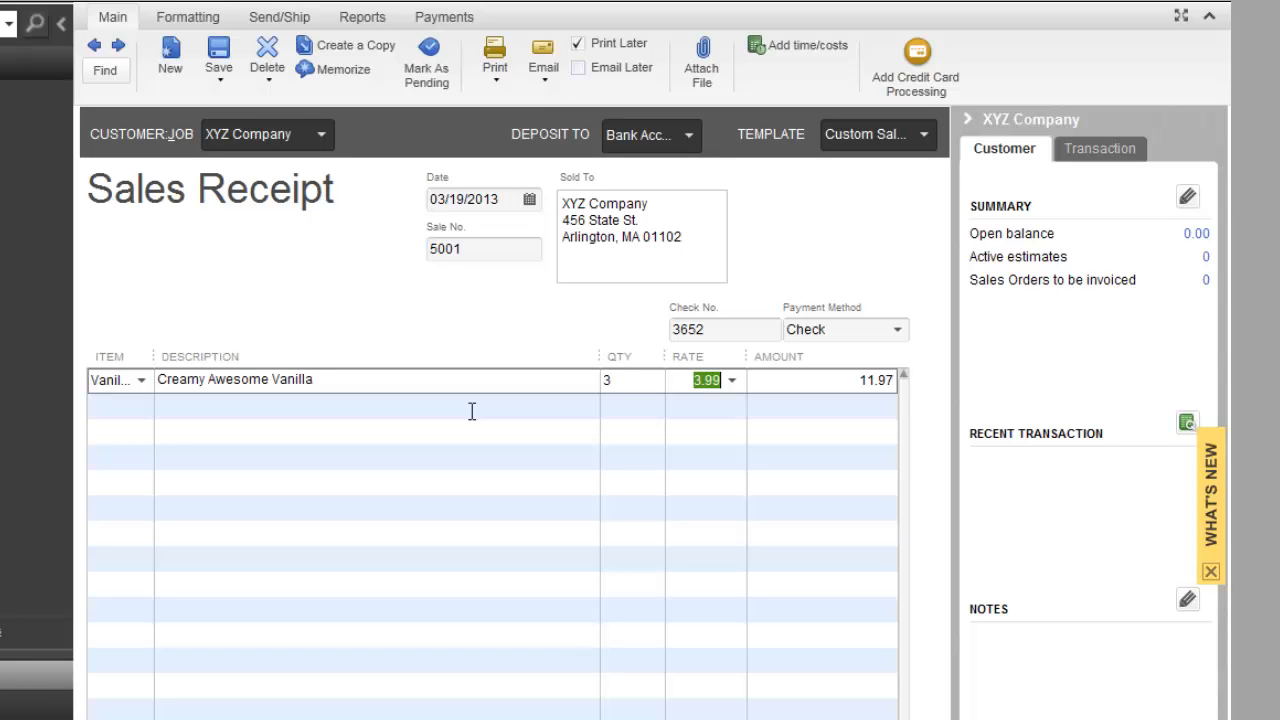
pyautogui.press('Tab')
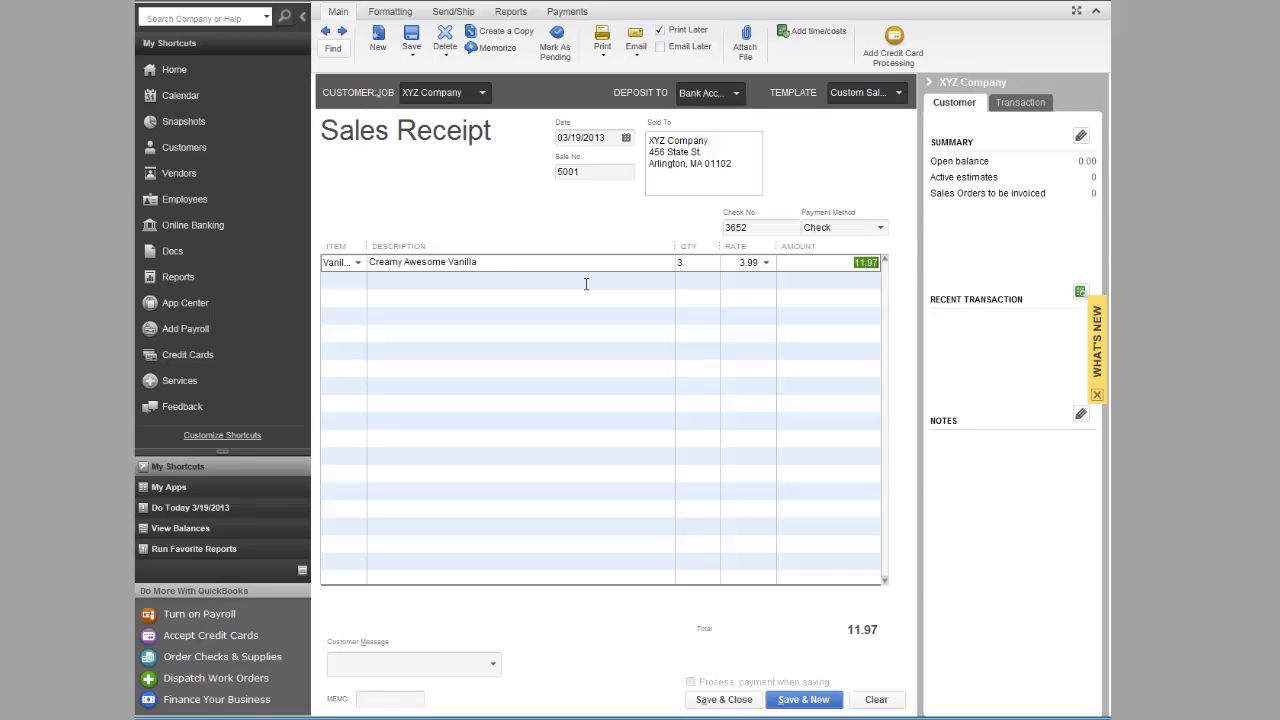
# Save and close the sales receipt, keeping the new billing address on file for XYZ Company
pyautogui.click(722, 703)
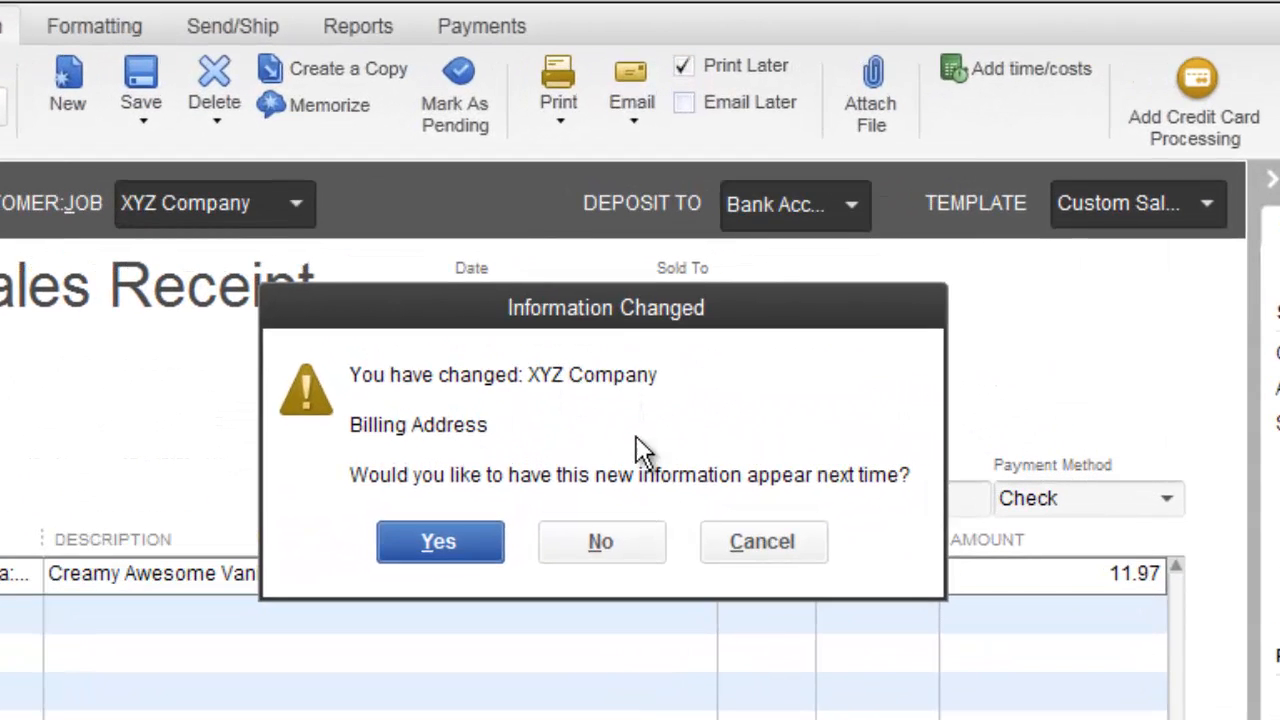
pyautogui.moveTo(585, 320); pyautogui.dragTo(538, 534)
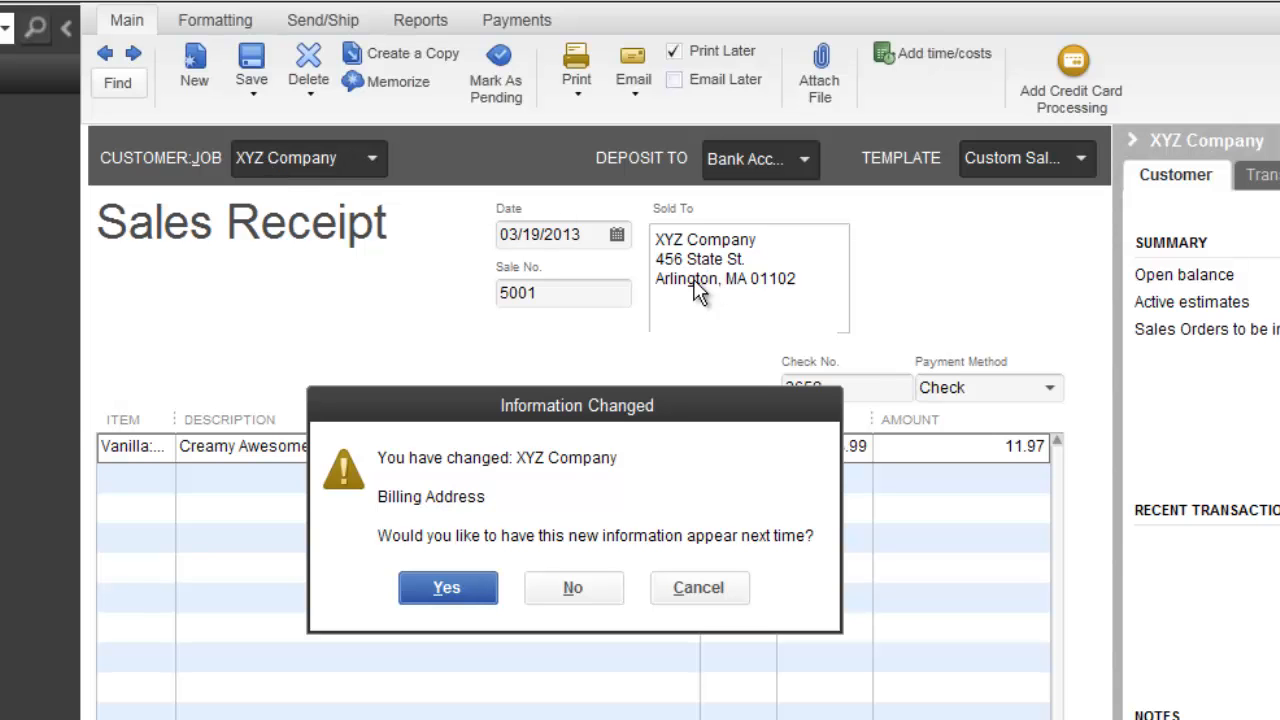
pyautogui.click(447, 588)
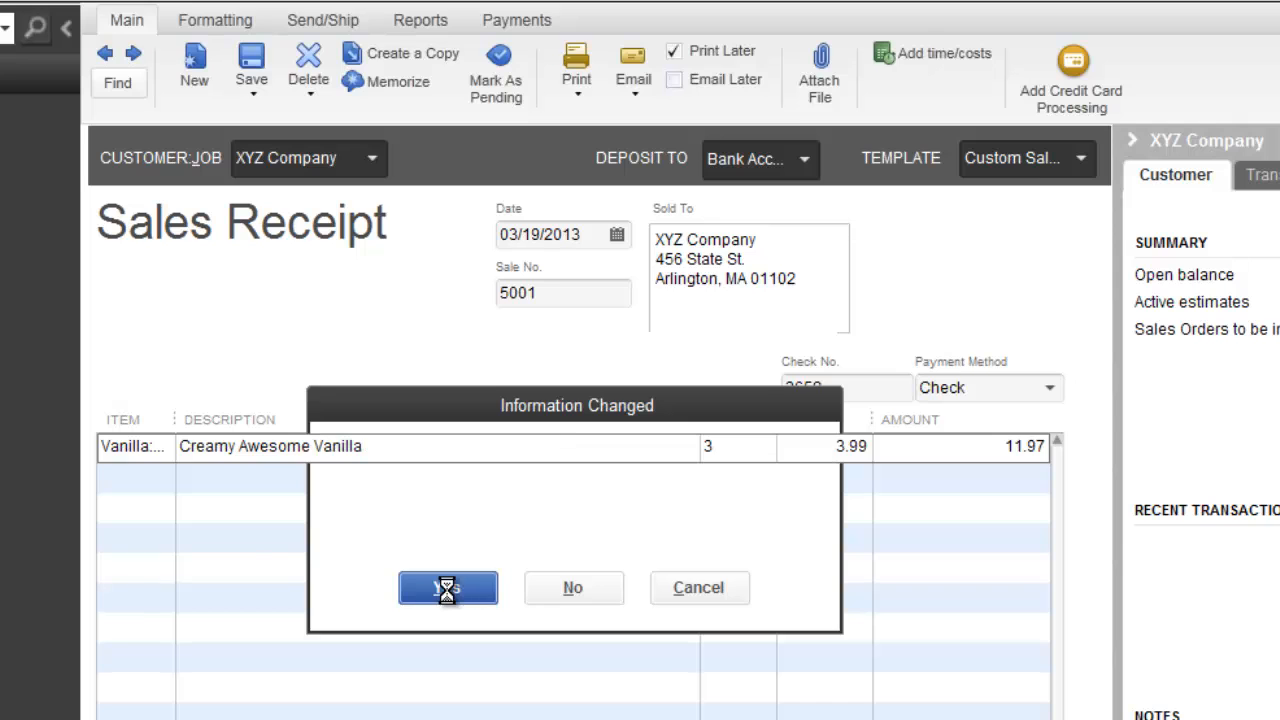